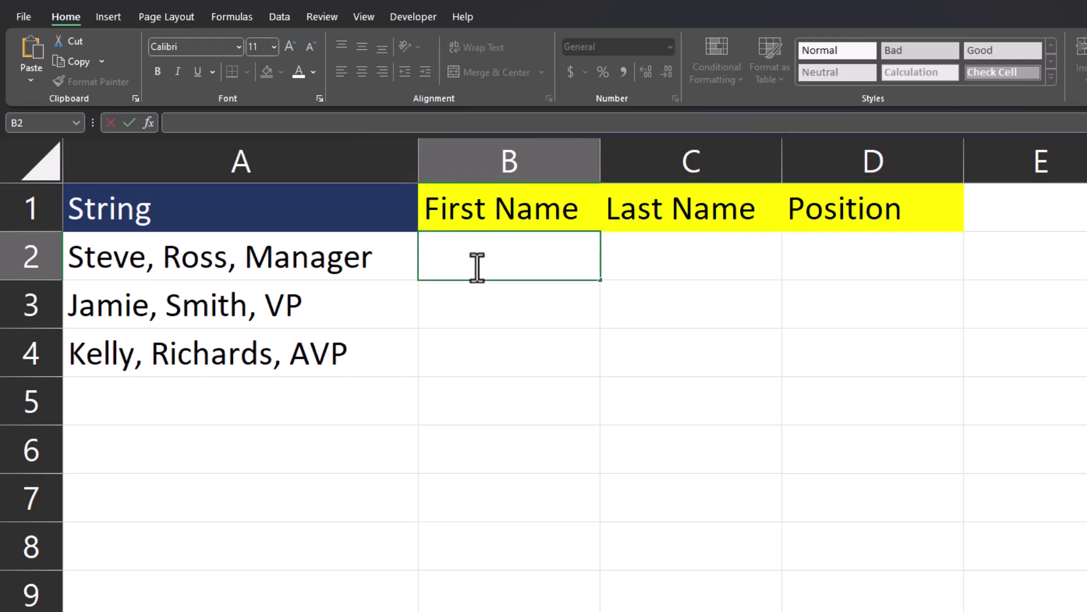
Step: Enter =TEXTSPLIT(A2,", ") in B2 to split A2's string across columns B to D
{"action": "type", "text": "=text"}
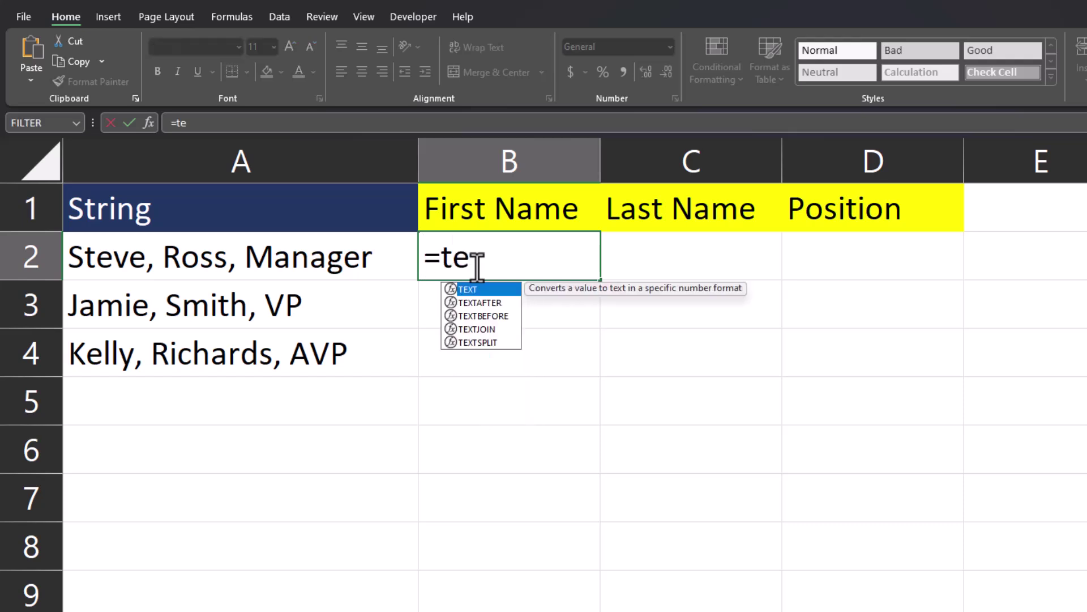
{"action": "type", "text": "sp"}
{"action": "key", "text": "Tab"}
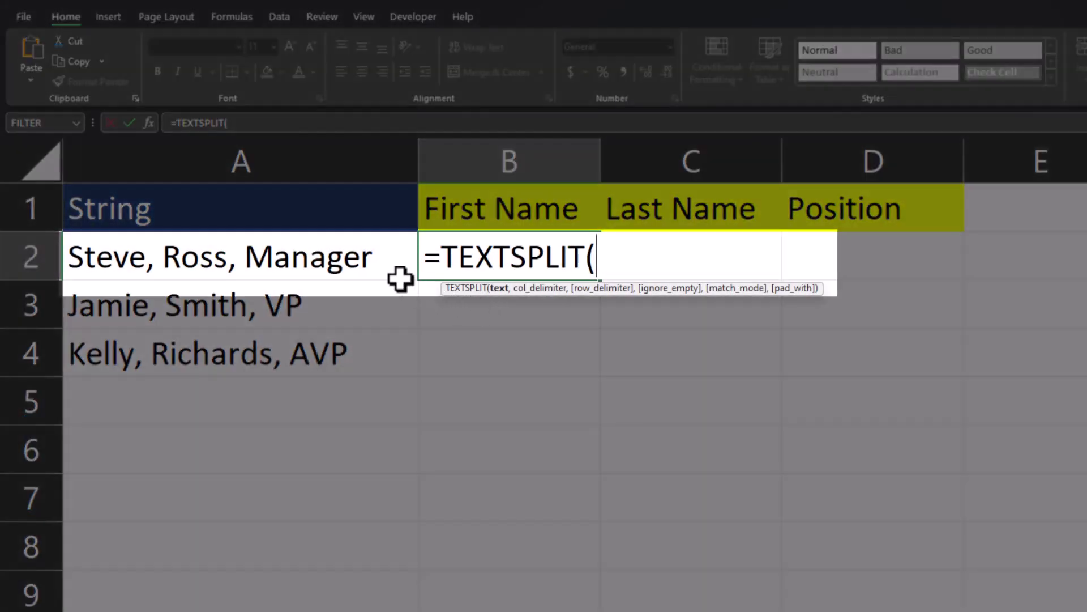
{"action": "left_click", "coordinate": [393, 273]}
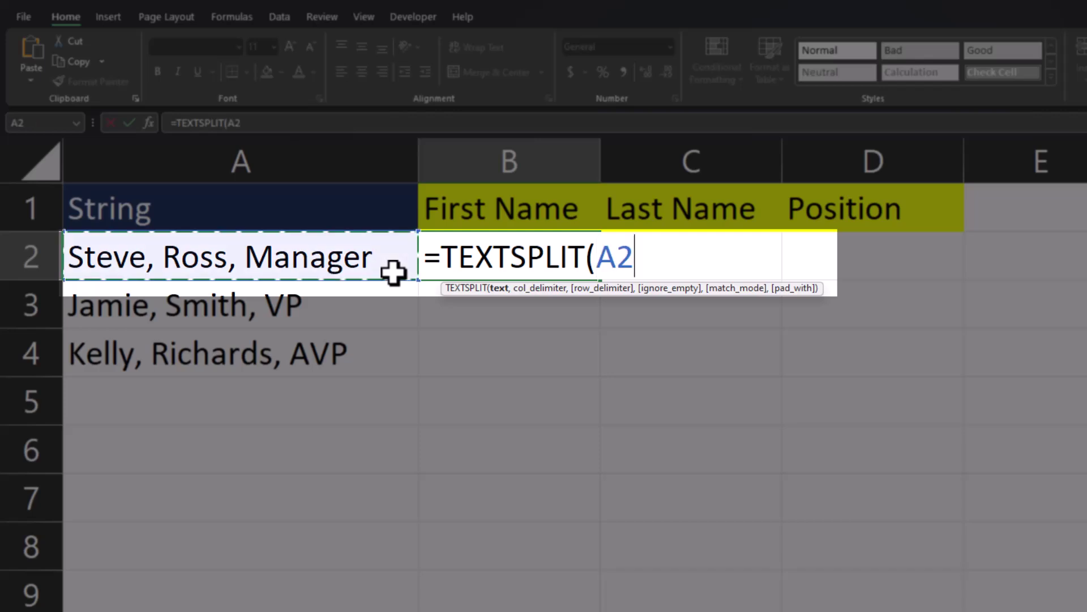
{"action": "type", "text": ","}
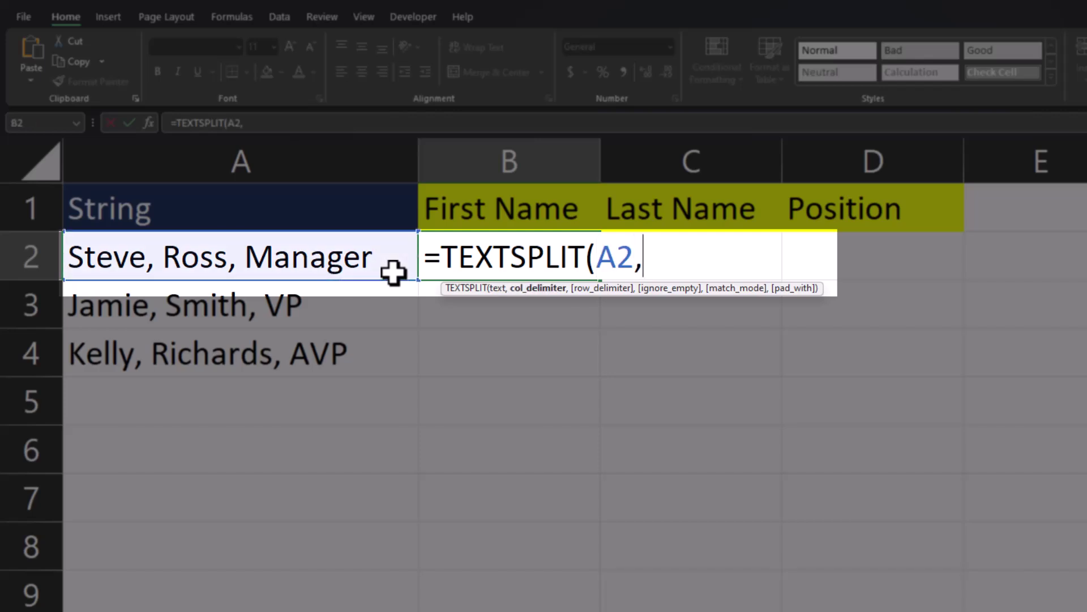
{"action": "type", "text": "\", \""}
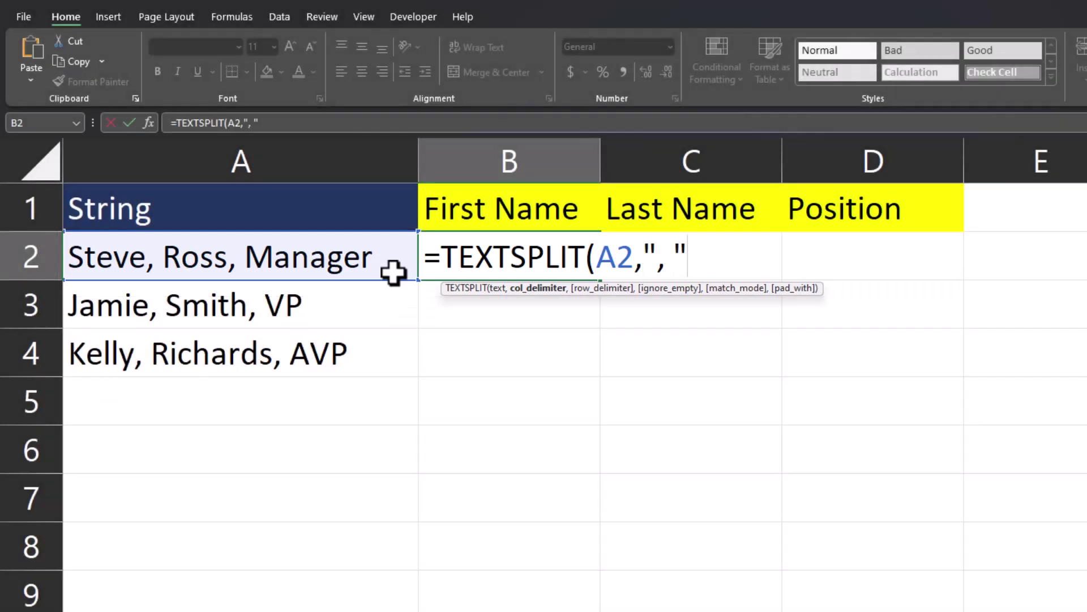
{"action": "type", "text": ")"}
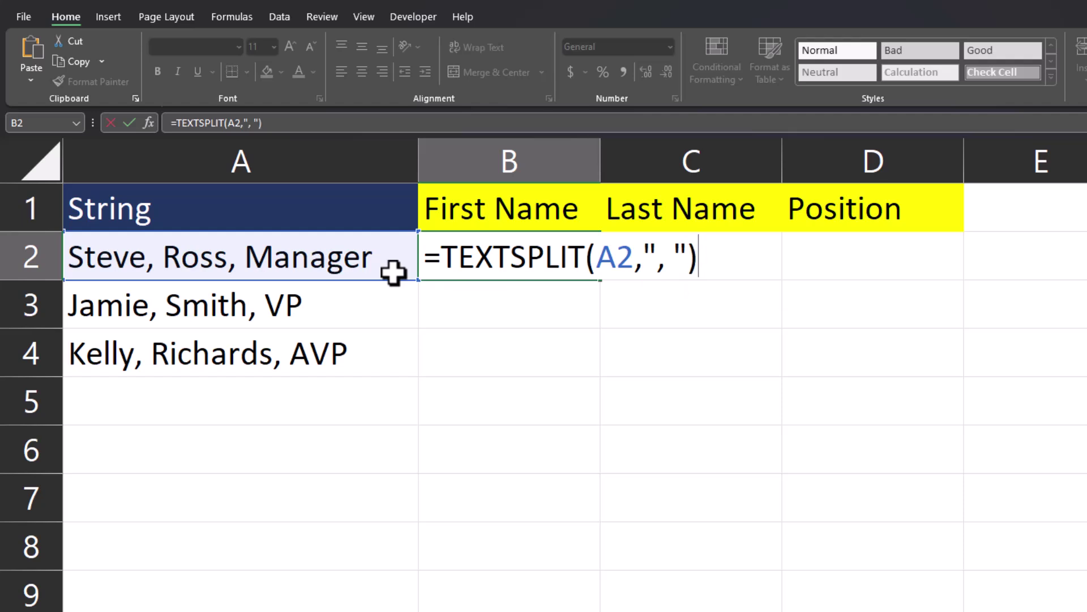
{"action": "key", "text": "Return"}
Step: Fill the B2 split formula down to B4
{"action": "left_click", "coordinate": [593, 274]}
{"action": "left_click_drag", "start_coordinate": [600, 279], "coordinate": [597, 371]}
{"action": "left_click", "coordinate": [590, 430]}
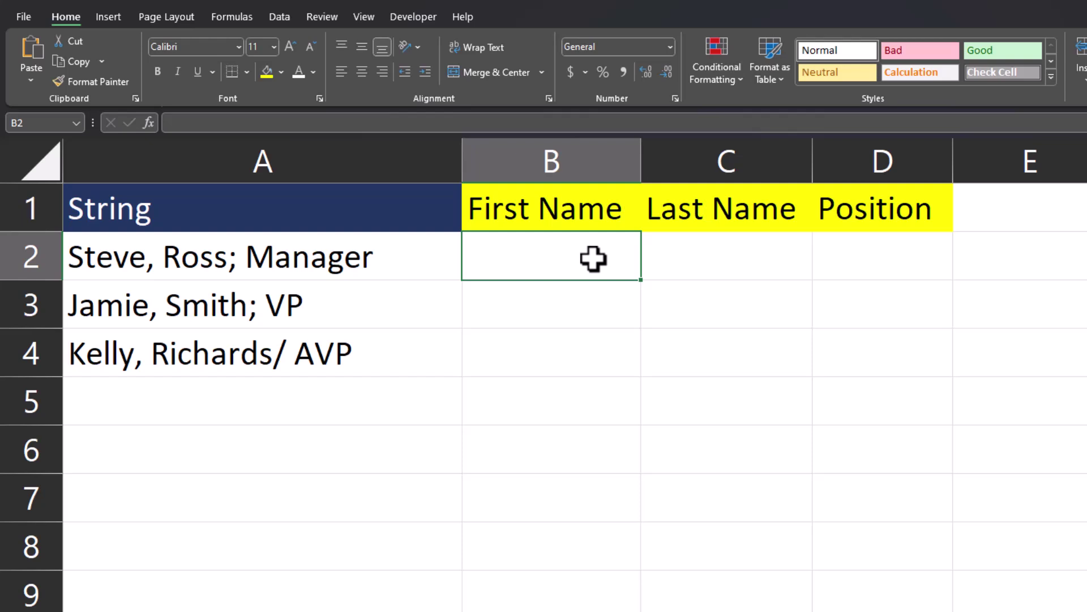
Step: Rewrite B2 as =TEXTSPLIT(A2,{", ","; ","/ "}) to split on commas, semicolons and slashes
{"action": "double_click", "coordinate": [592, 258]}
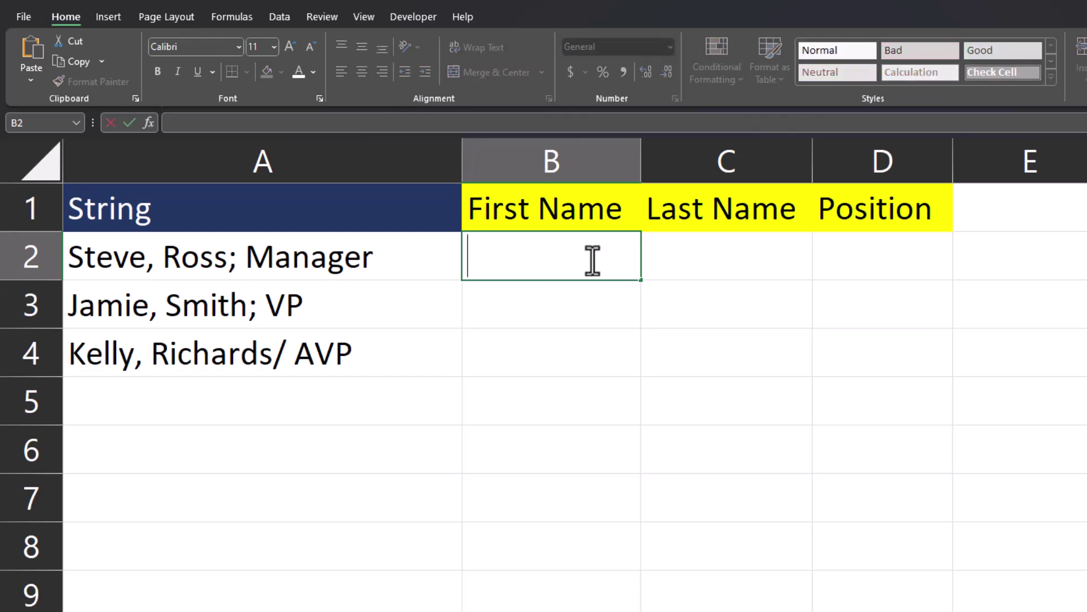
{"action": "type", "text": "=textspli"}
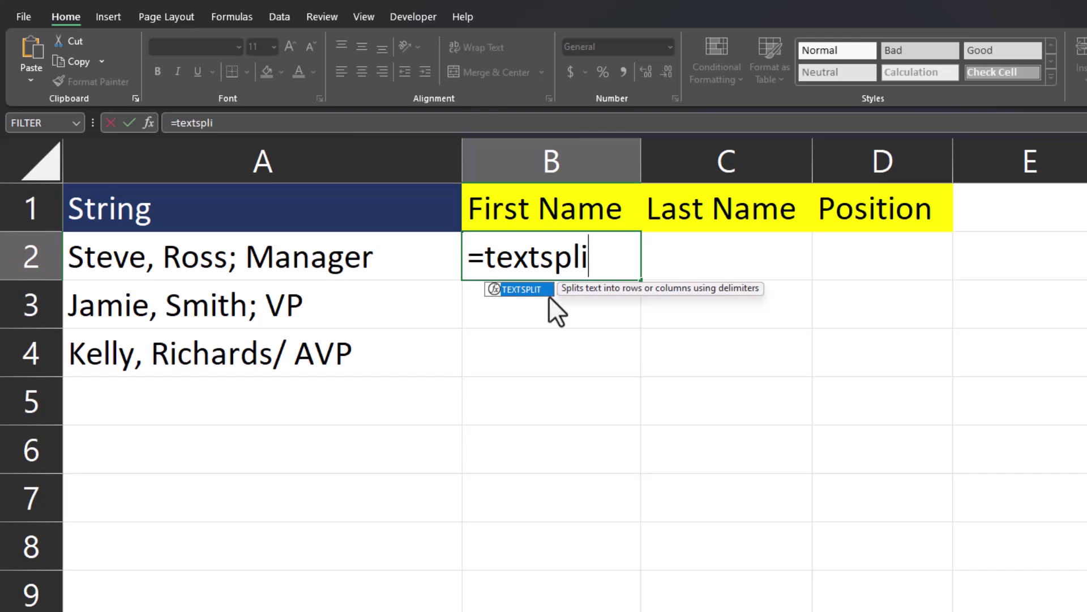
{"action": "key", "text": "Tab"}
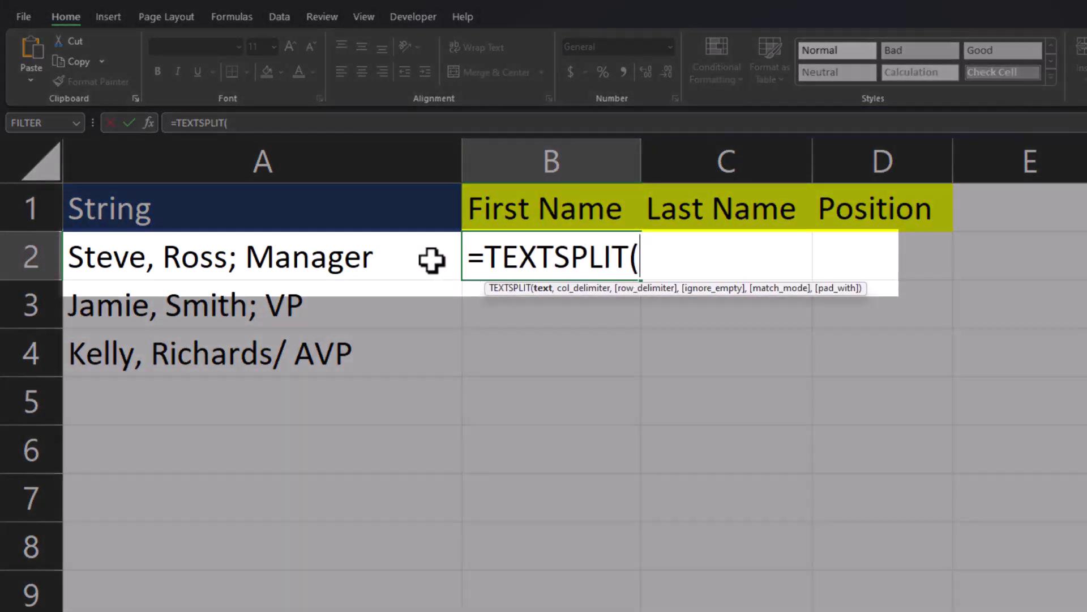
{"action": "left_click", "coordinate": [431, 260]}
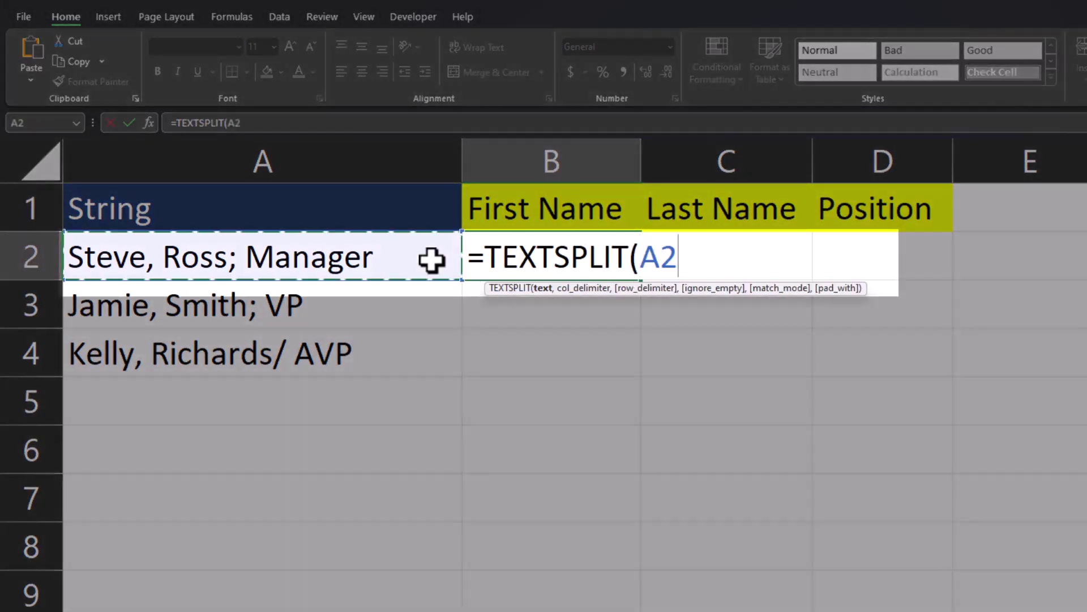
{"action": "type", "text": ","}
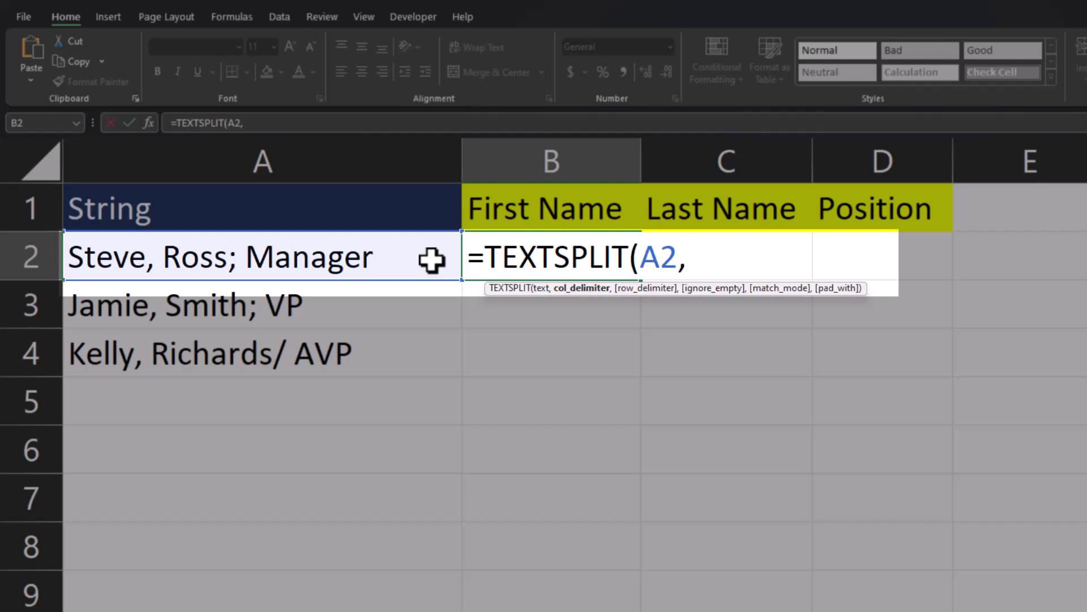
{"action": "type", "text": "{\", \","}
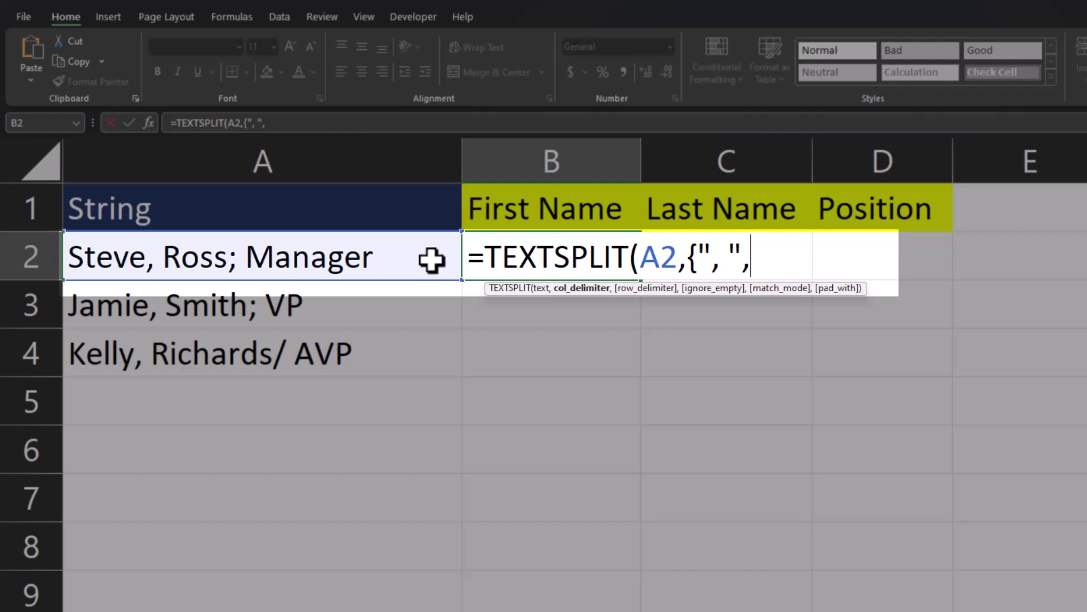
{"action": "type", "text": "\"; \",\""}
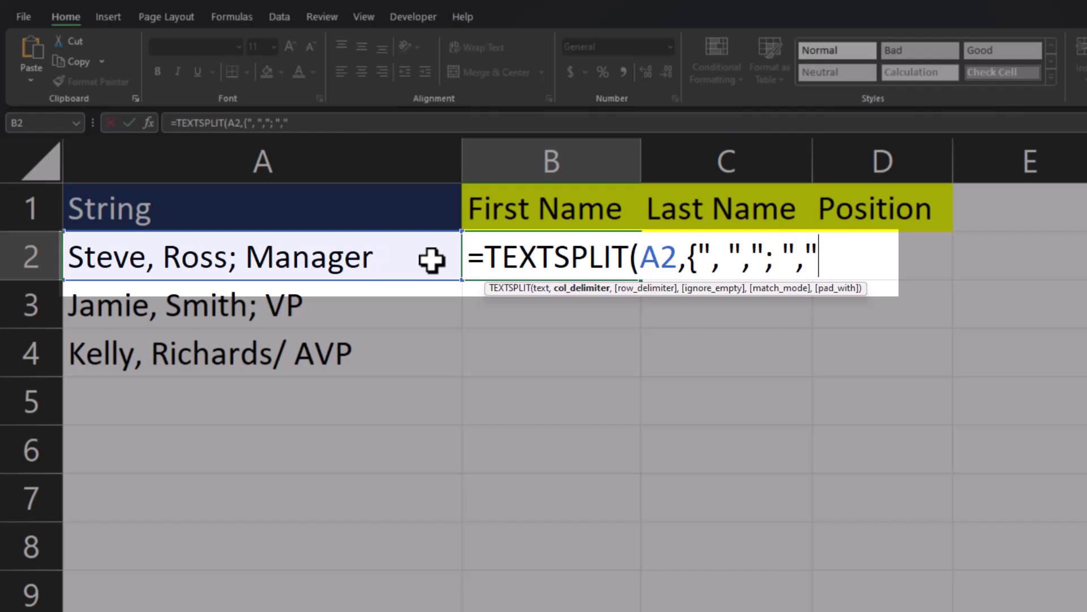
{"action": "type", "text": "/ \"}"}
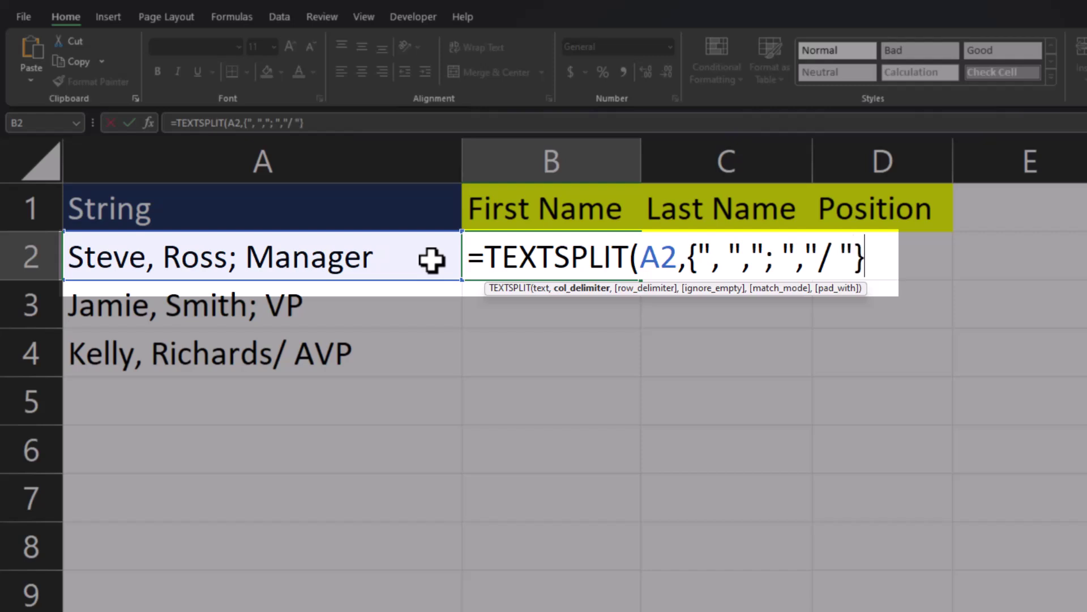
{"action": "type", "text": ")"}
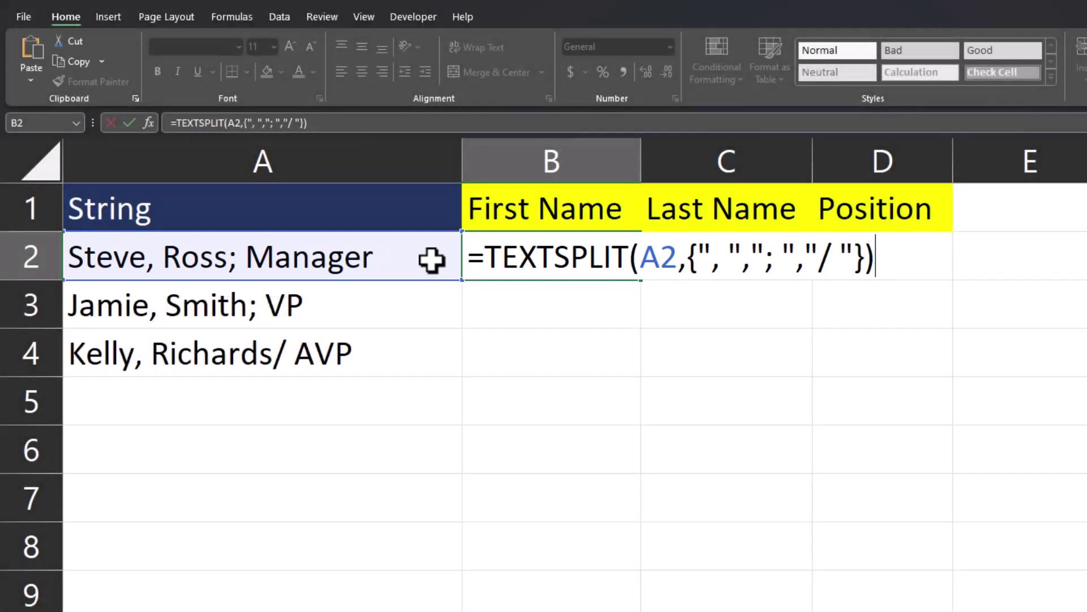
{"action": "key", "text": "Return"}
Step: Copy the multi-separator formula from B2 down to B4
{"action": "left_click", "coordinate": [577, 275]}
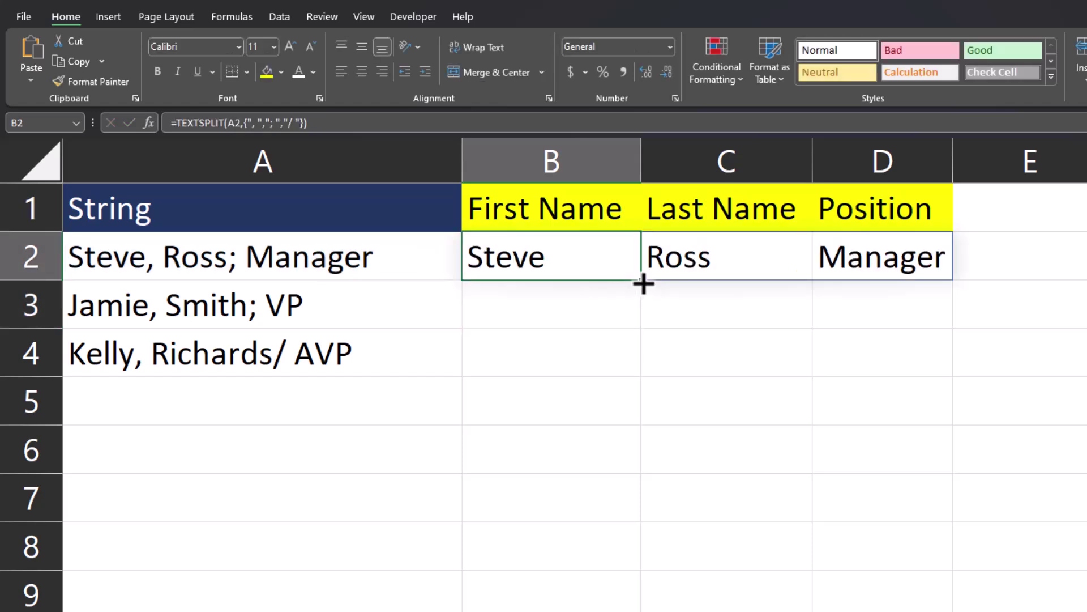
{"action": "left_click_drag", "start_coordinate": [640, 280], "coordinate": [628, 365]}
{"action": "left_click", "coordinate": [596, 458]}
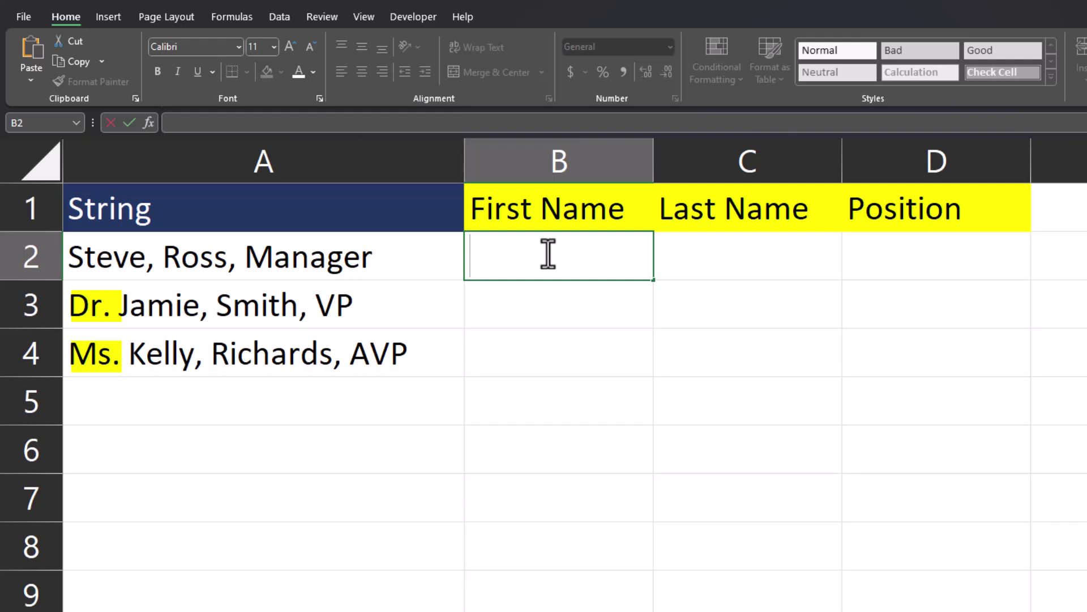
Step: Enter =TEXTSPLIT(A2,{", ","Ms. ","Dr. "},,TRUE) in B2, ignoring empty pieces
{"action": "type", "text": "="}
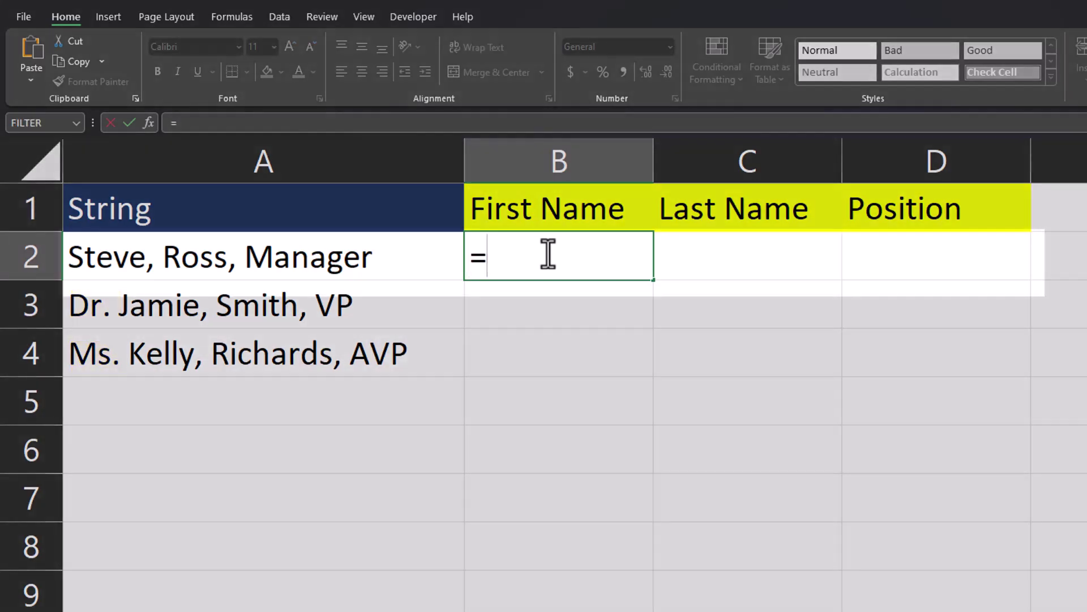
{"action": "type", "text": "text"}
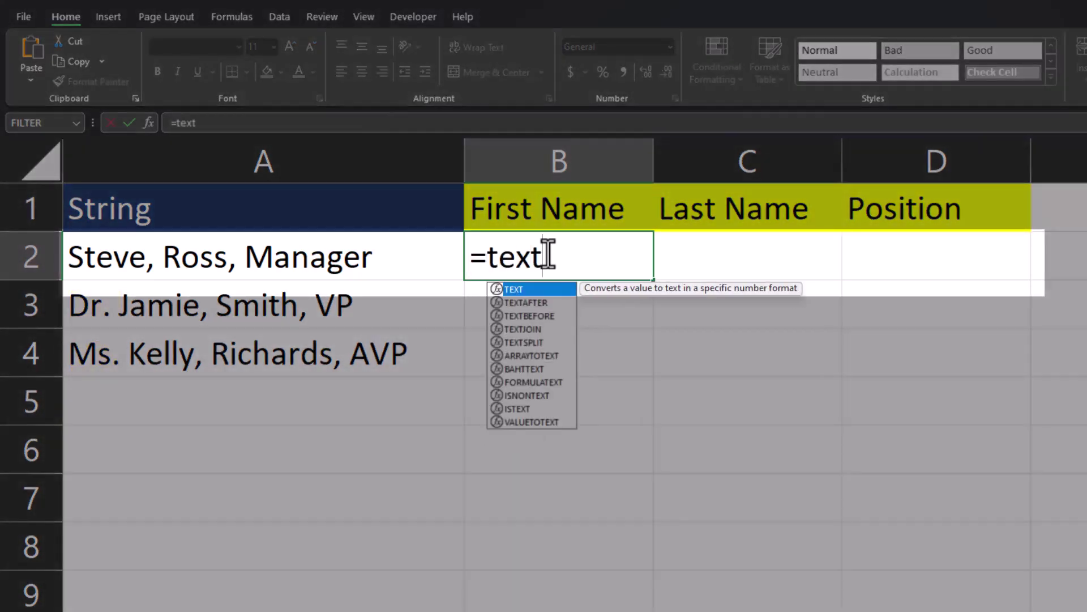
{"action": "double_click", "coordinate": [552, 341]}
{"action": "left_click", "coordinate": [409, 255]}
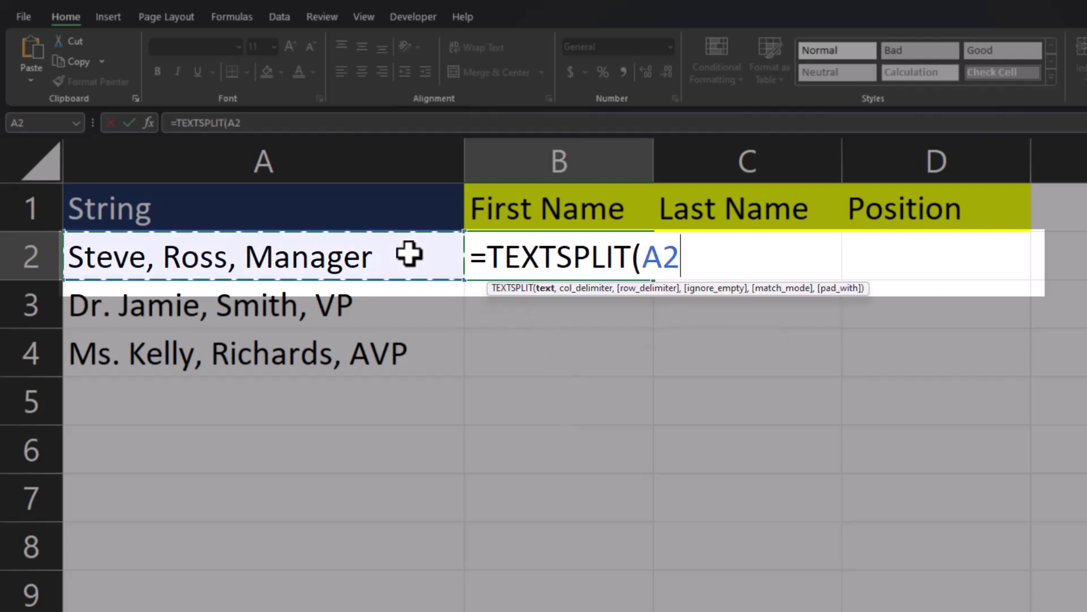
{"action": "type", "text": ","}
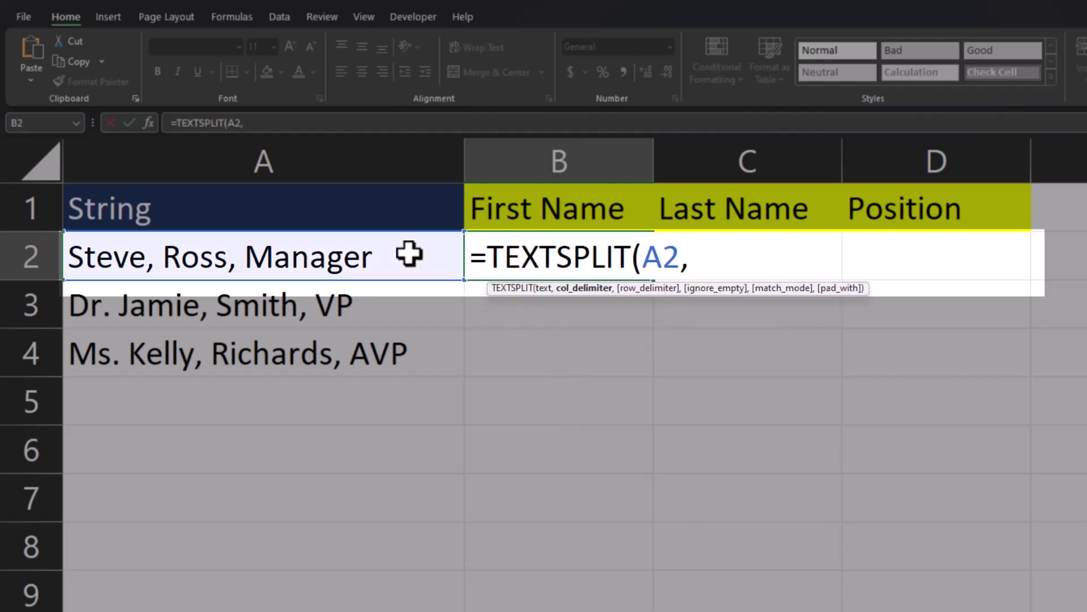
{"action": "type", "text": "{\", \",\"M"}
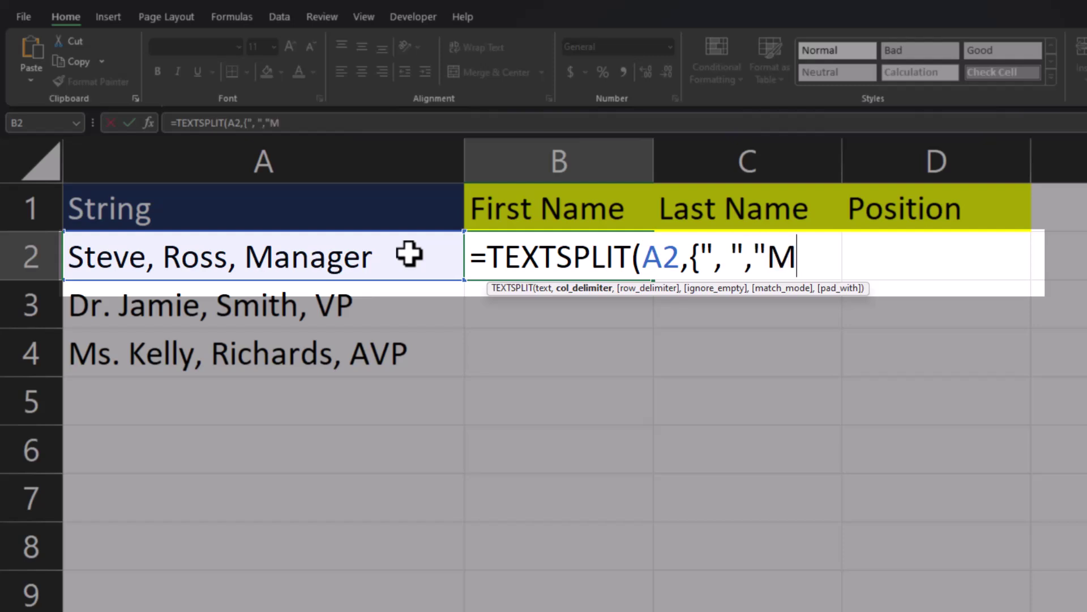
{"action": "type", "text": "s. \",\""}
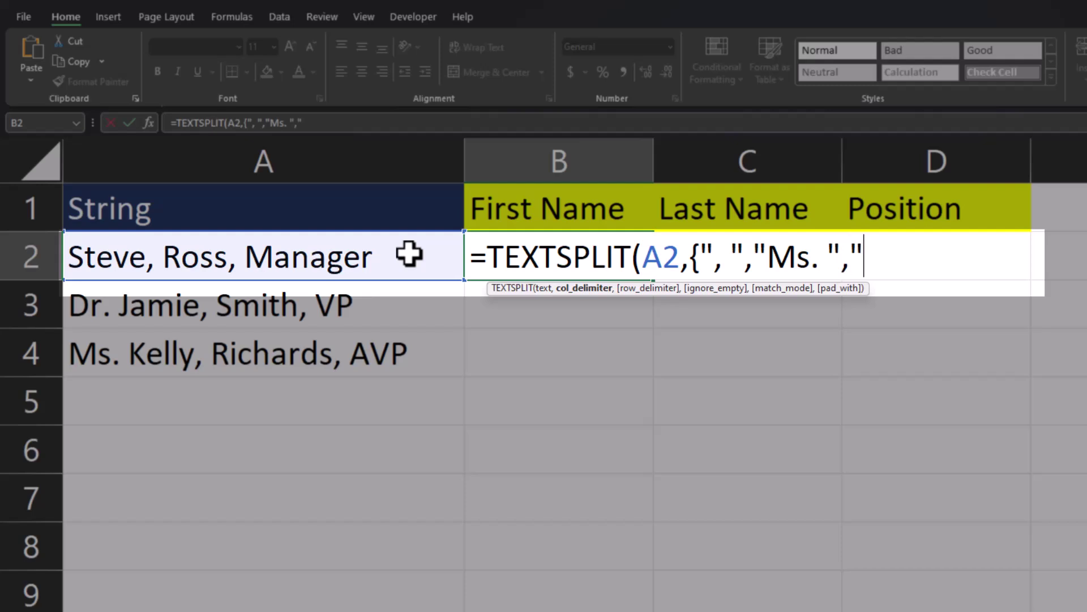
{"action": "type", "text": "Dr. \""}
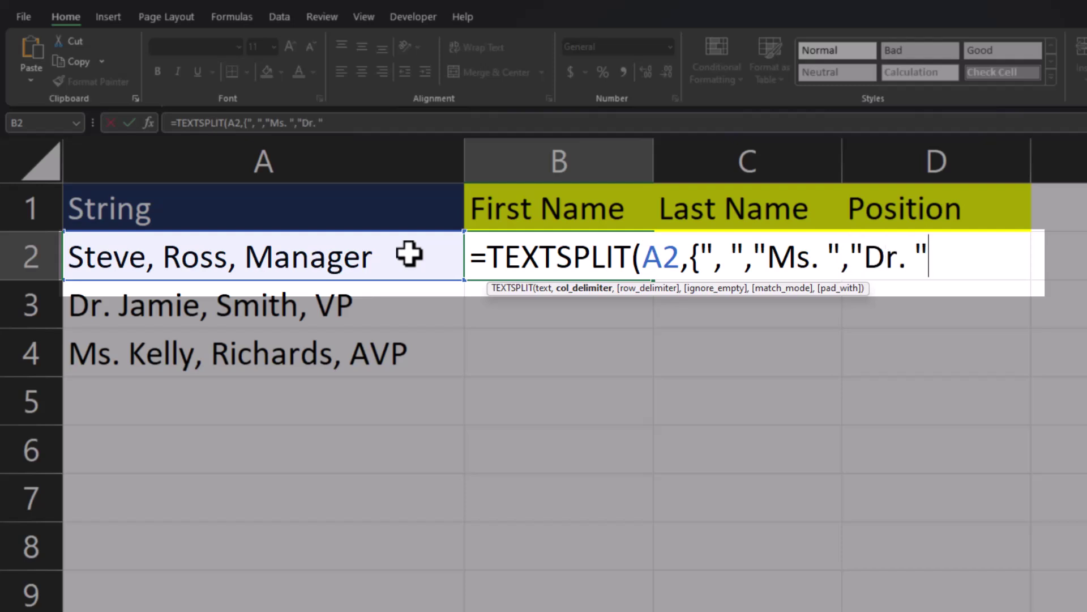
{"action": "type", "text": "},"}
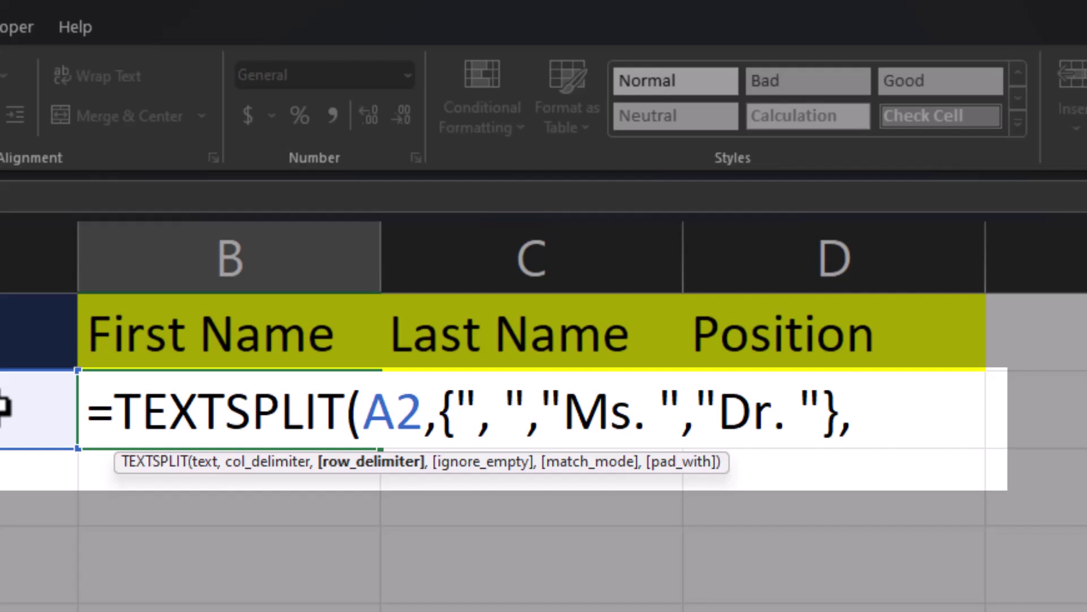
{"action": "type", "text": ","}
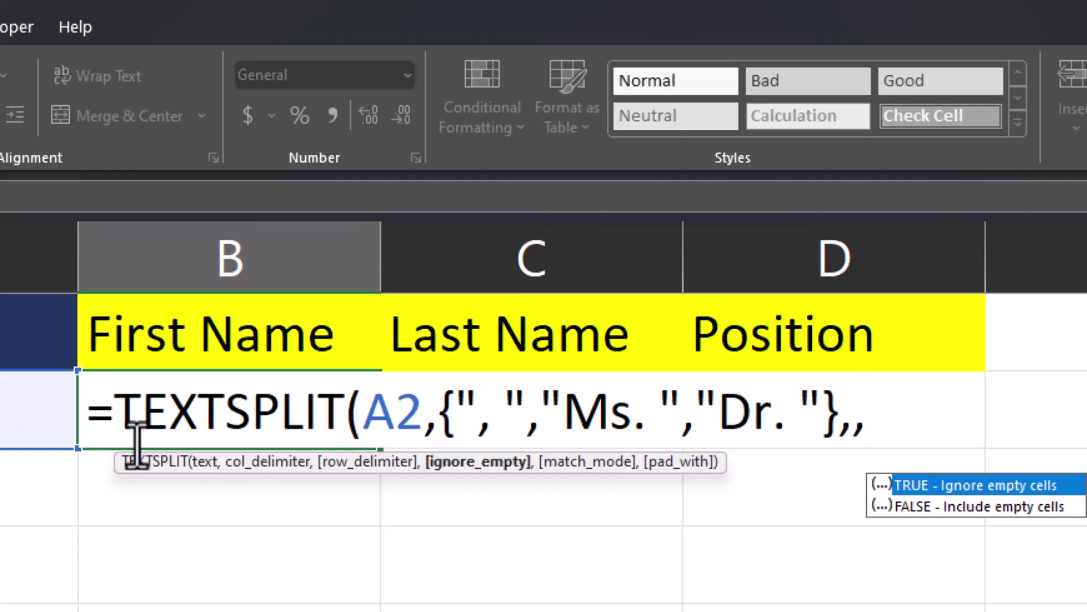
{"action": "double_click", "coordinate": [936, 486]}
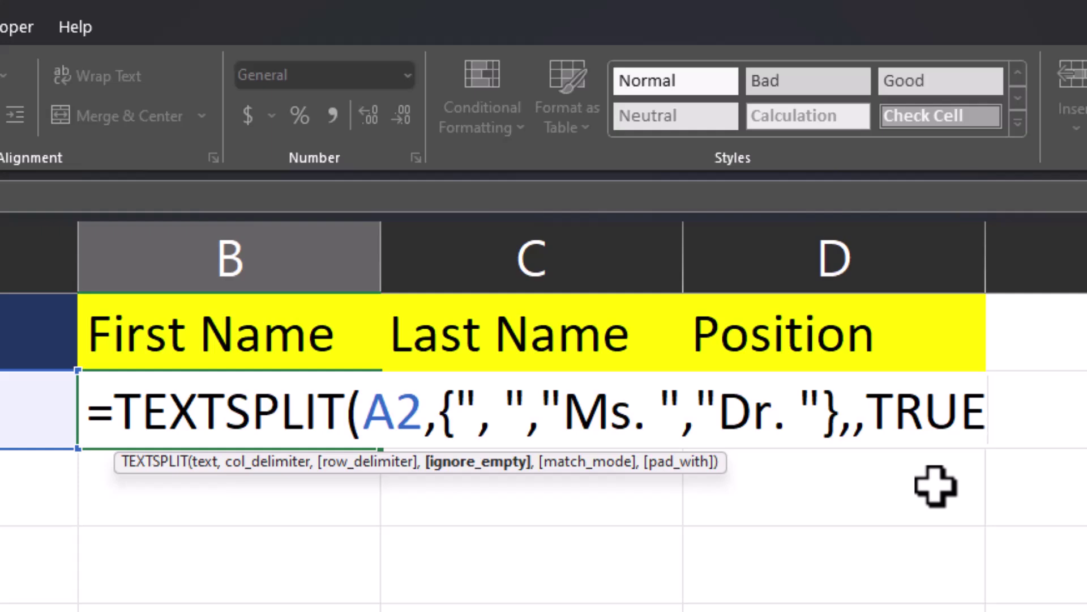
{"action": "type", "text": ")"}
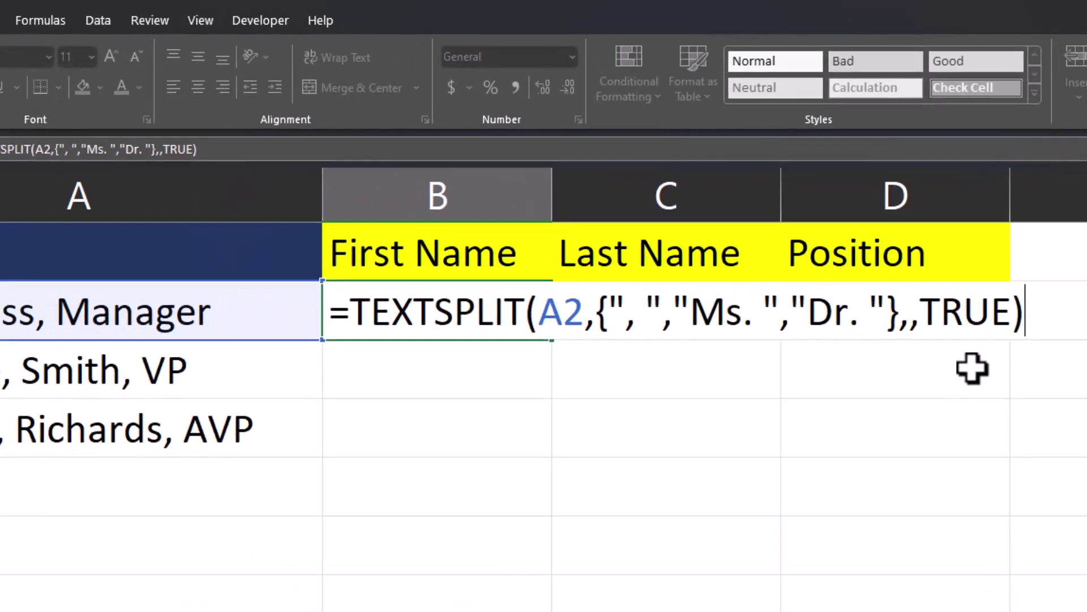
{"action": "key", "text": "Return"}
Step: Fill the title-dropping split formula from B2 down to B4
{"action": "left_click", "coordinate": [433, 399]}
{"action": "left_click_drag", "start_coordinate": [628, 303], "coordinate": [617, 381]}
{"action": "left_click", "coordinate": [667, 423]}
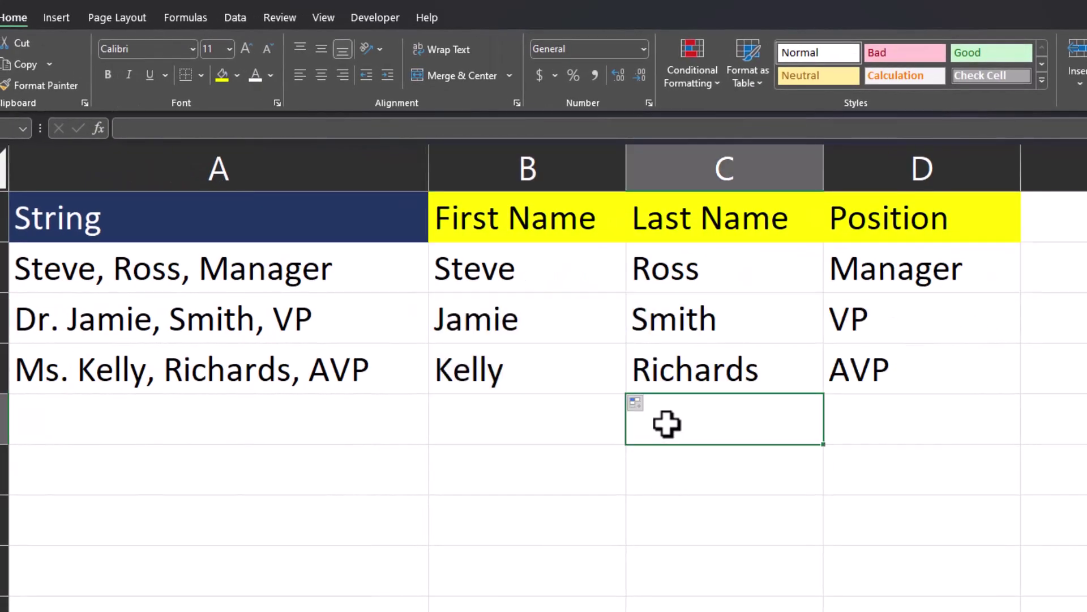
Step: Delete the ',,TRUE' ignore-empty argument from B2's TEXTSPLIT formula
{"action": "double_click", "coordinate": [613, 284]}
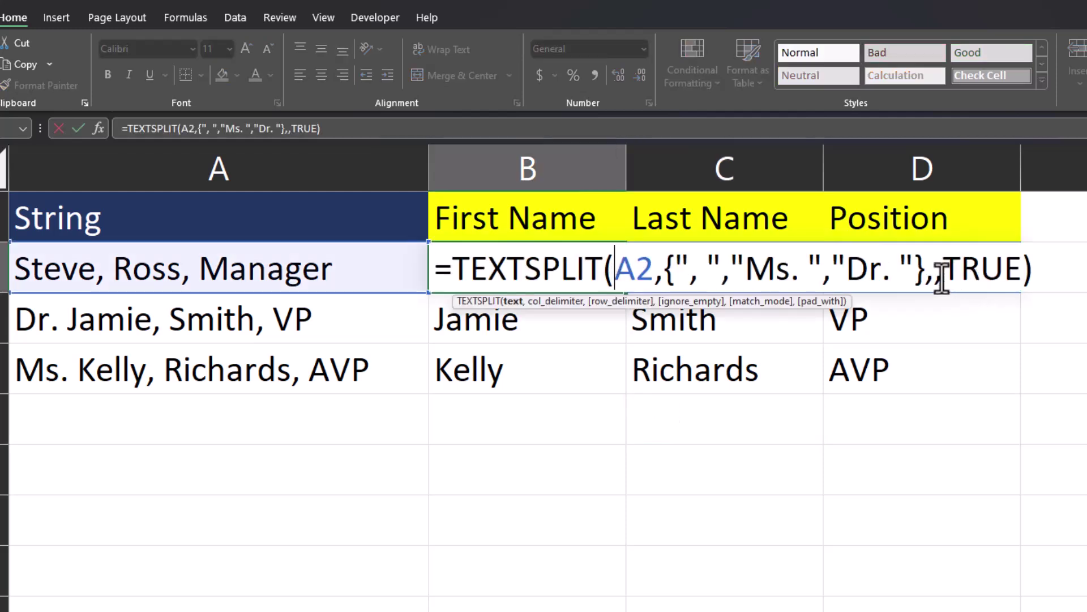
{"action": "left_click_drag", "start_coordinate": [924, 272], "coordinate": [1013, 271]}
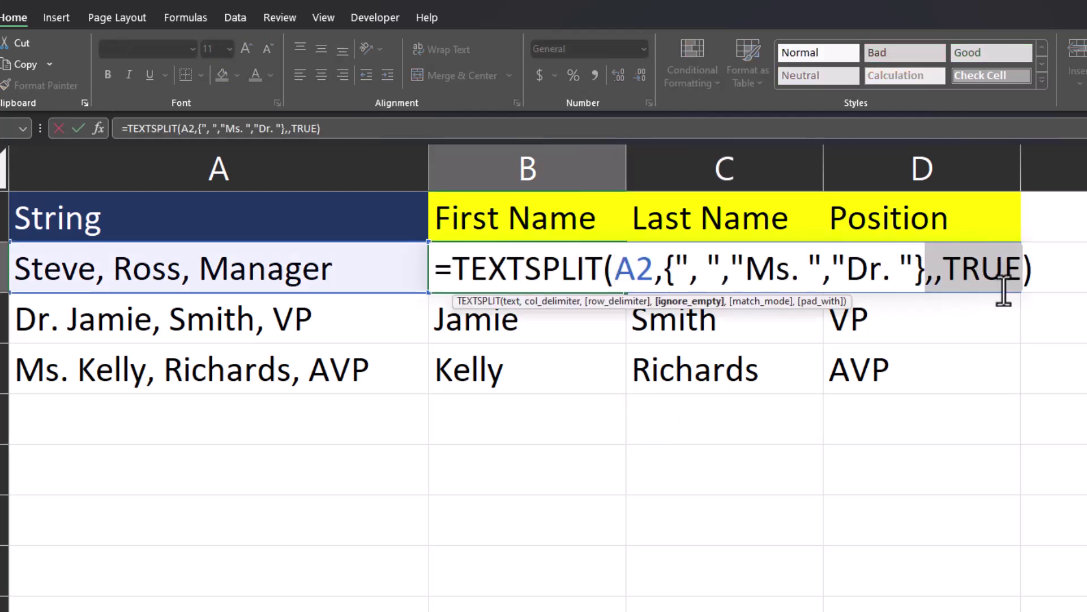
{"action": "key", "text": "BackSpace"}
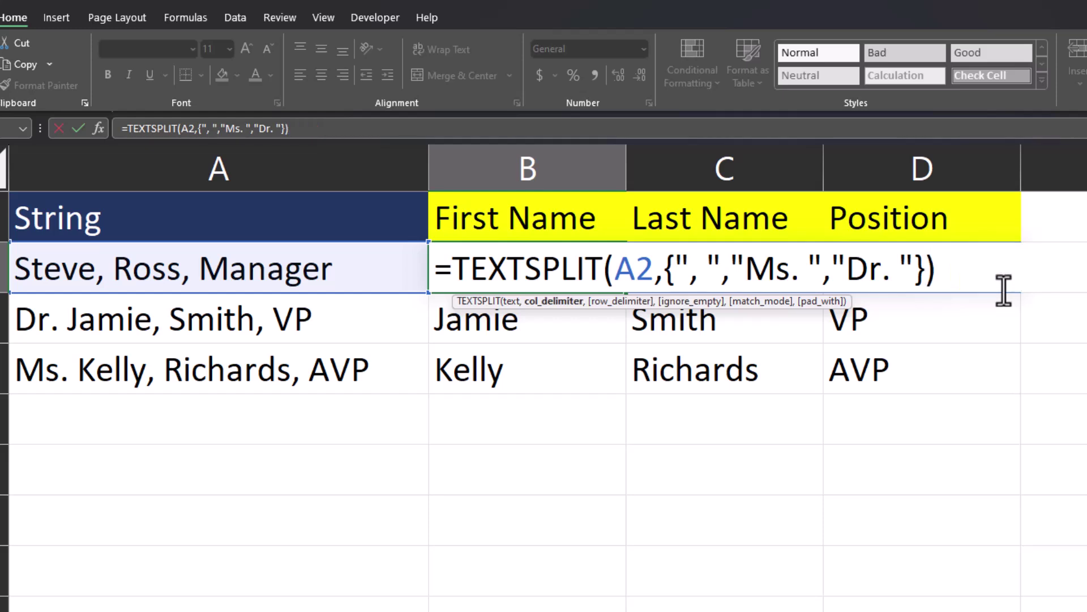
{"action": "key", "text": "Return"}
Step: Copy the edited B2 formula down to B4, shifting Jamie and Kelly right
{"action": "left_click", "coordinate": [602, 276]}
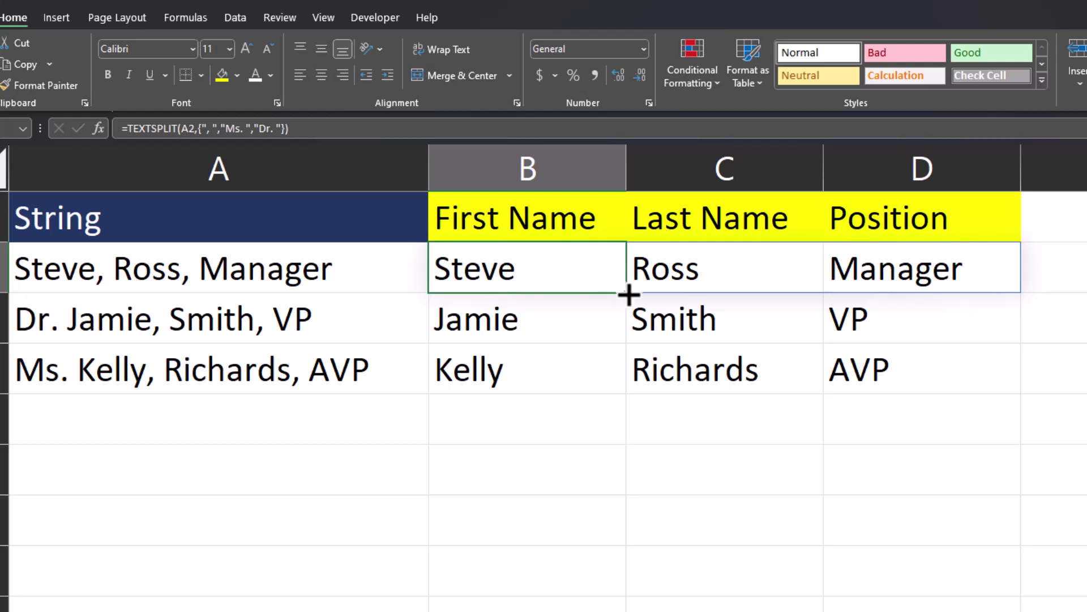
{"action": "left_click_drag", "start_coordinate": [628, 294], "coordinate": [611, 371]}
{"action": "left_click", "coordinate": [614, 453]}
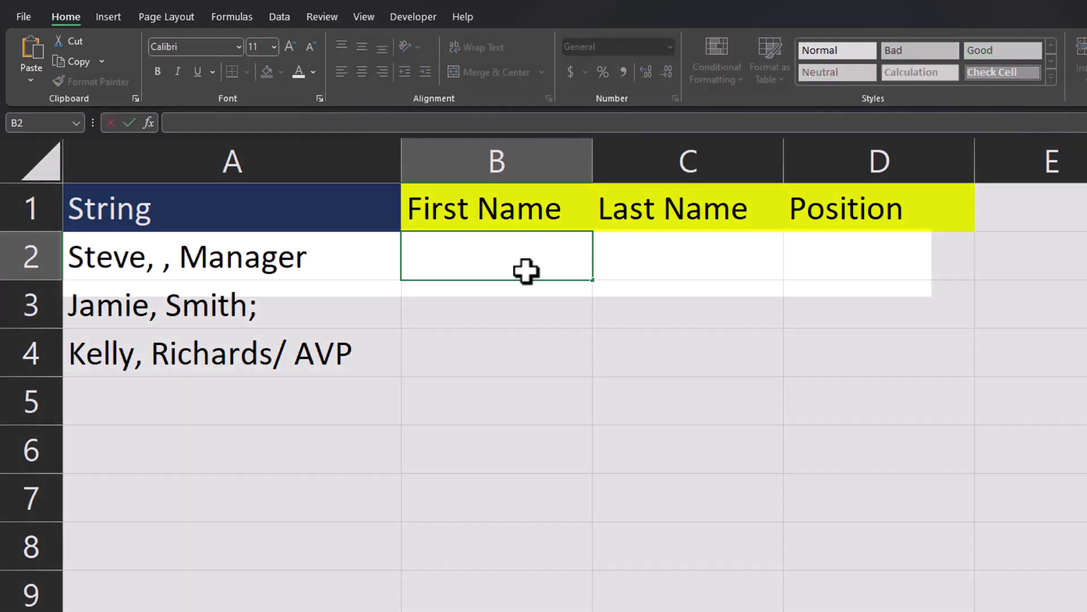
Step: Enter =TEXTSPLIT(A2,{", ",";","/ "},,FALSE) in B2 to keep empty pieces
{"action": "type", "text": "=textspl"}
{"action": "double_click", "coordinate": [486, 290]}
{"action": "left_click", "coordinate": [383, 267]}
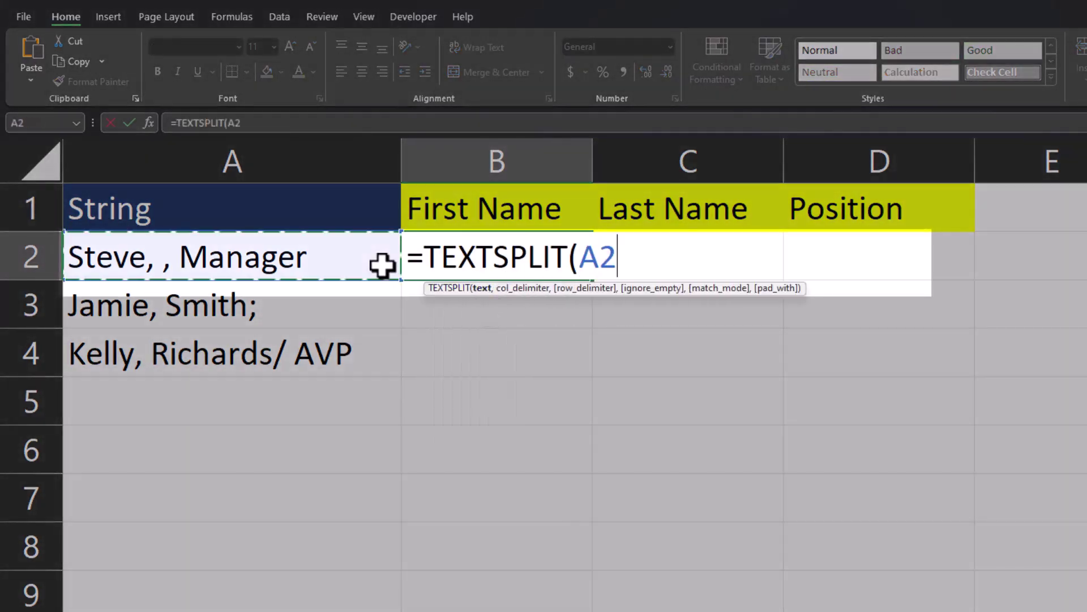
{"action": "type", "text": ",{\", \",\";\",\"/ \"}"}
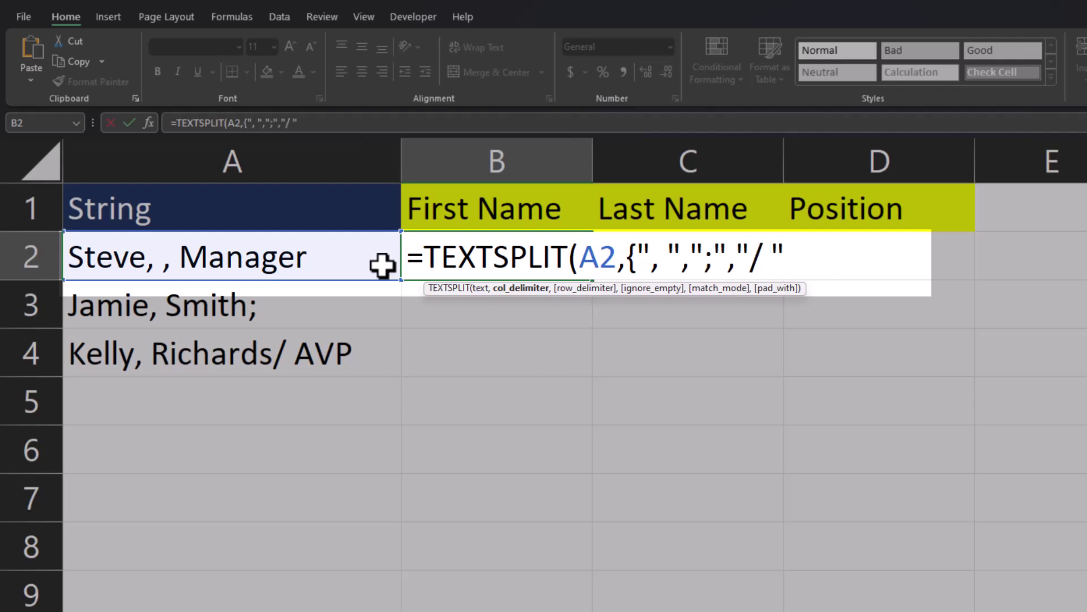
{"action": "type", "text": ",,"}
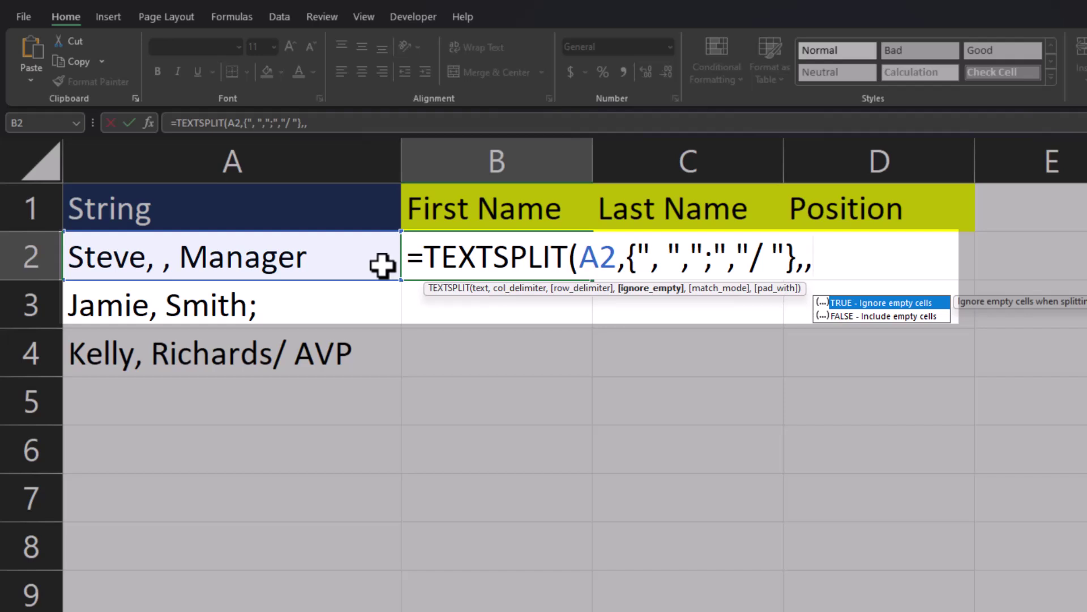
{"action": "left_click", "coordinate": [869, 318]}
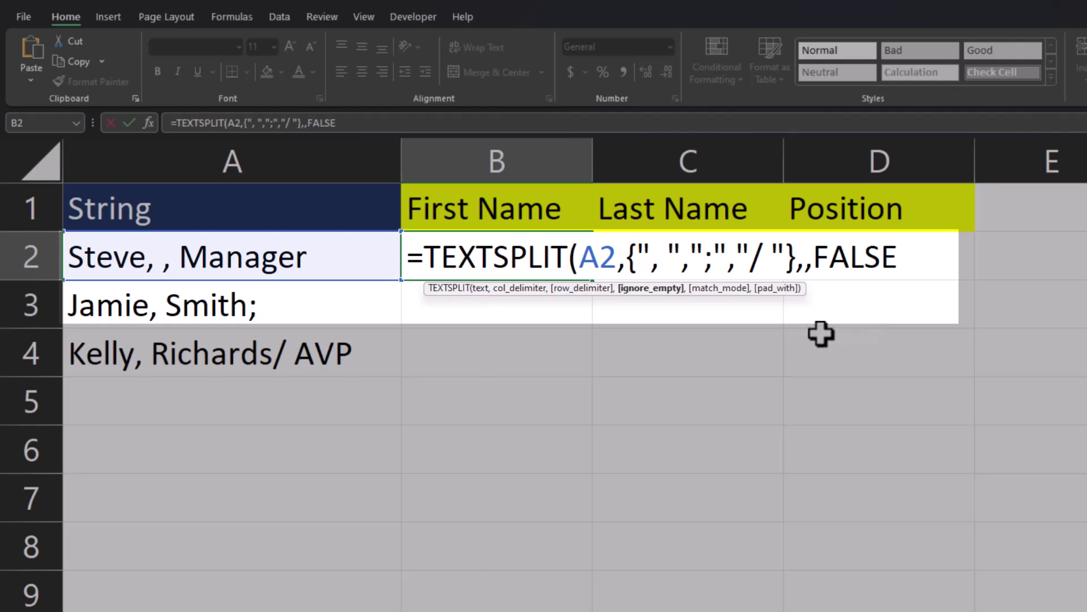
{"action": "type", "text": ")"}
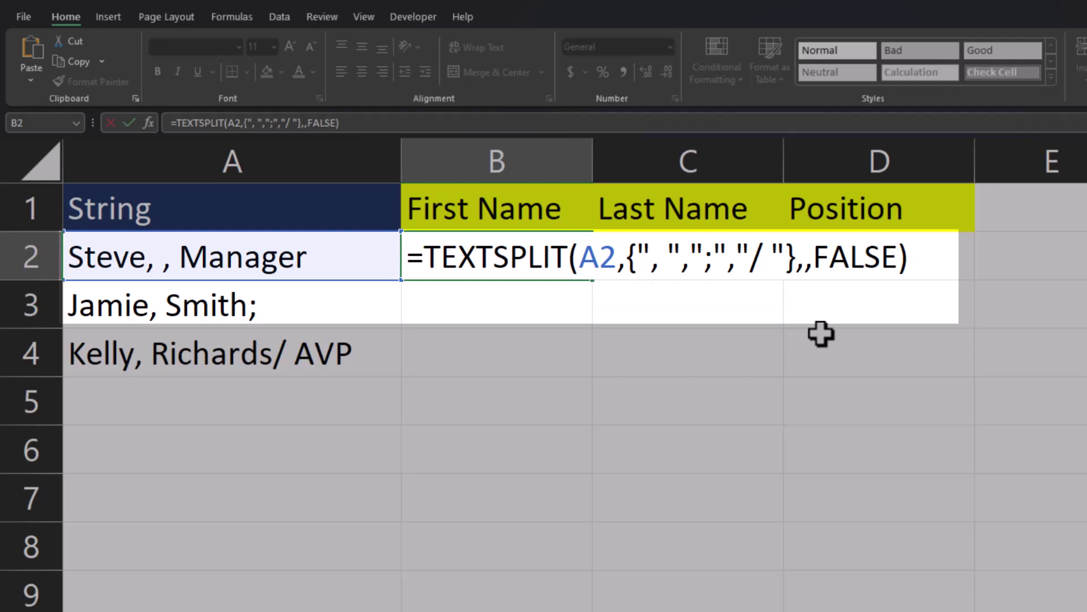
{"action": "key", "text": "Return"}
Step: Fill the FALSE-option split formula from B2 down to B4
{"action": "left_click", "coordinate": [566, 266]}
{"action": "left_click_drag", "start_coordinate": [593, 280], "coordinate": [579, 366]}
{"action": "left_click", "coordinate": [755, 441]}
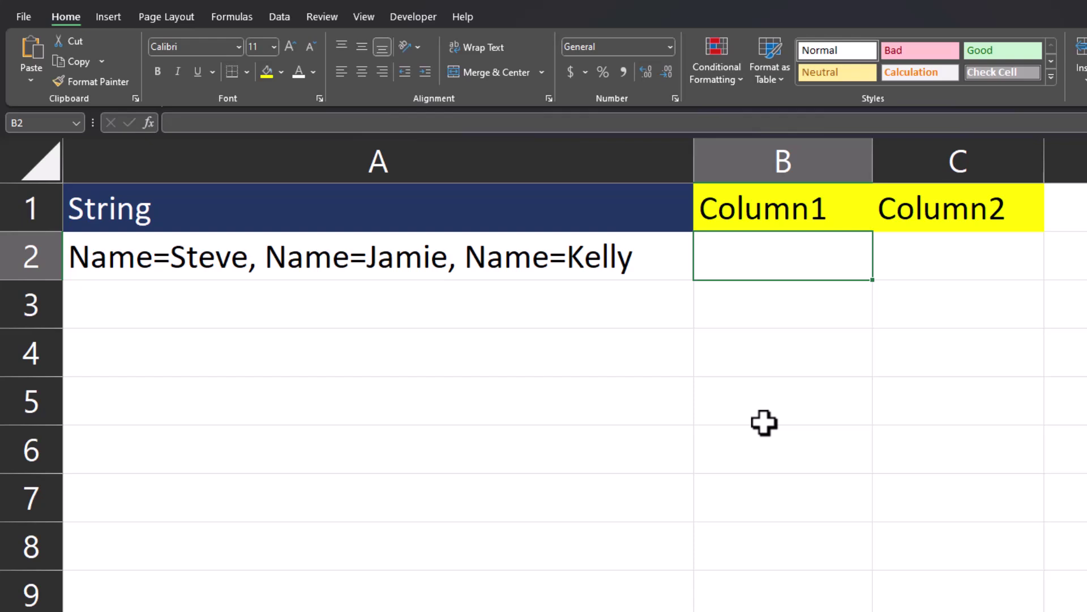
Step: Enter =TEXTSPLIT(A2,"=",", ") in B2, spilling Name beside Steve, Jamie and Kelly in rows
{"action": "type", "text": "=textspl"}
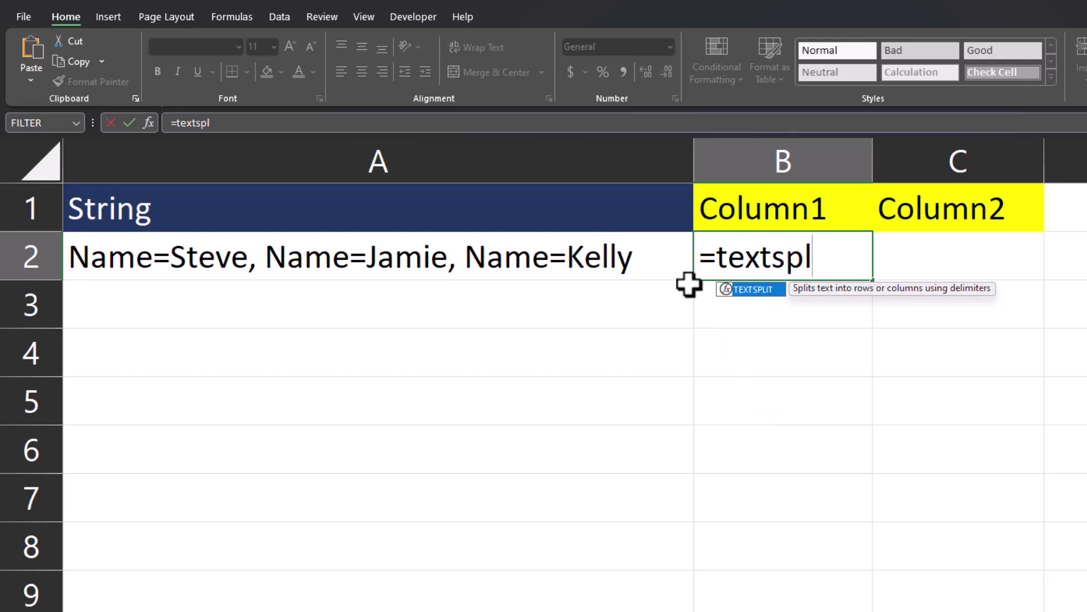
{"action": "key", "text": "Tab"}
{"action": "left_click", "coordinate": [668, 261]}
{"action": "type", "text": ","}
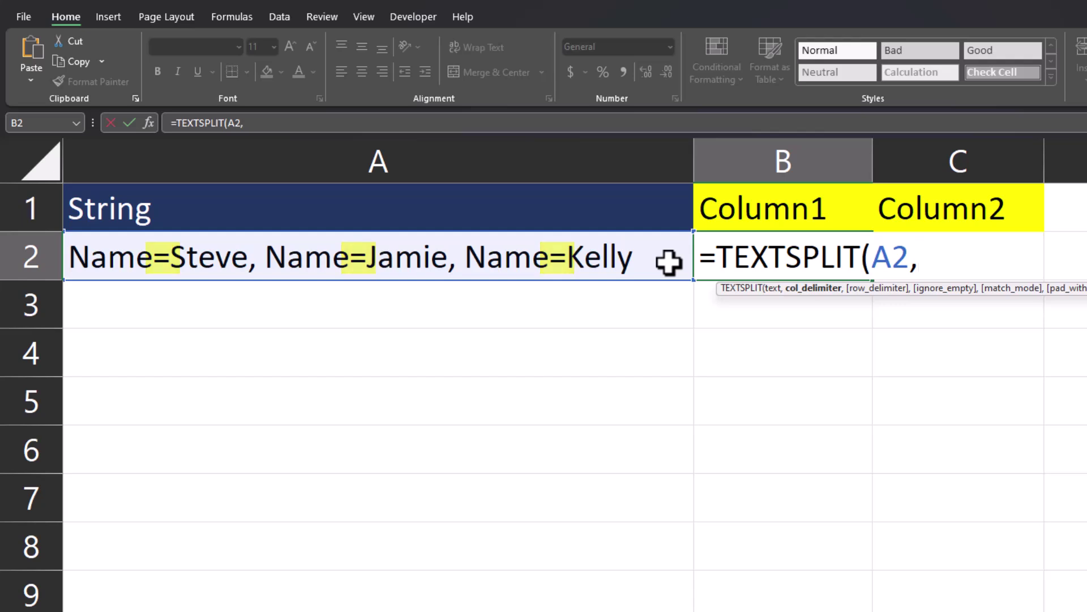
{"action": "type", "text": "\"=\""}
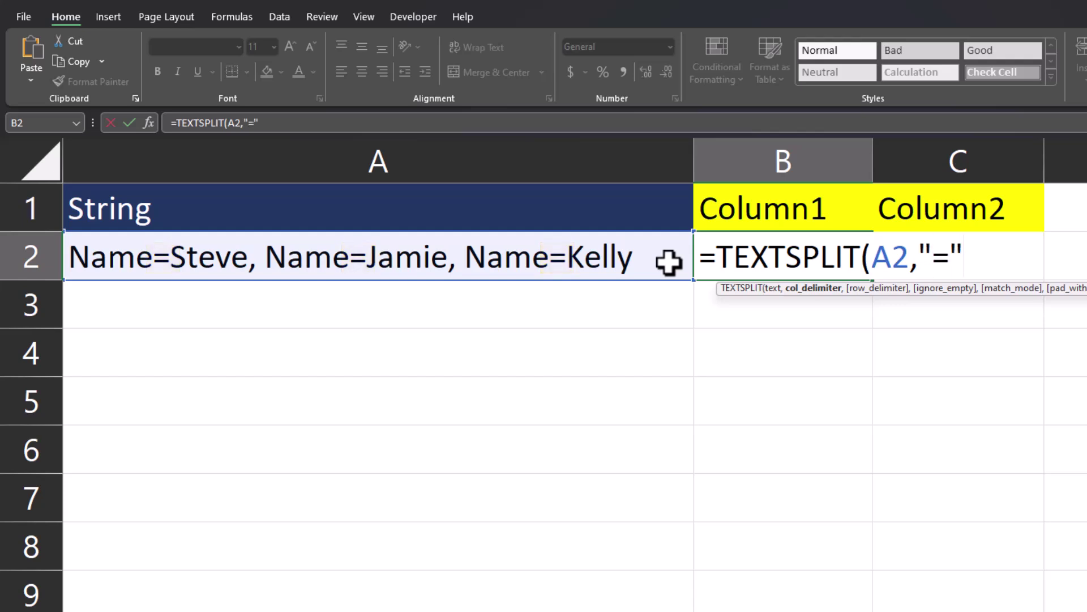
{"action": "type", "text": ","}
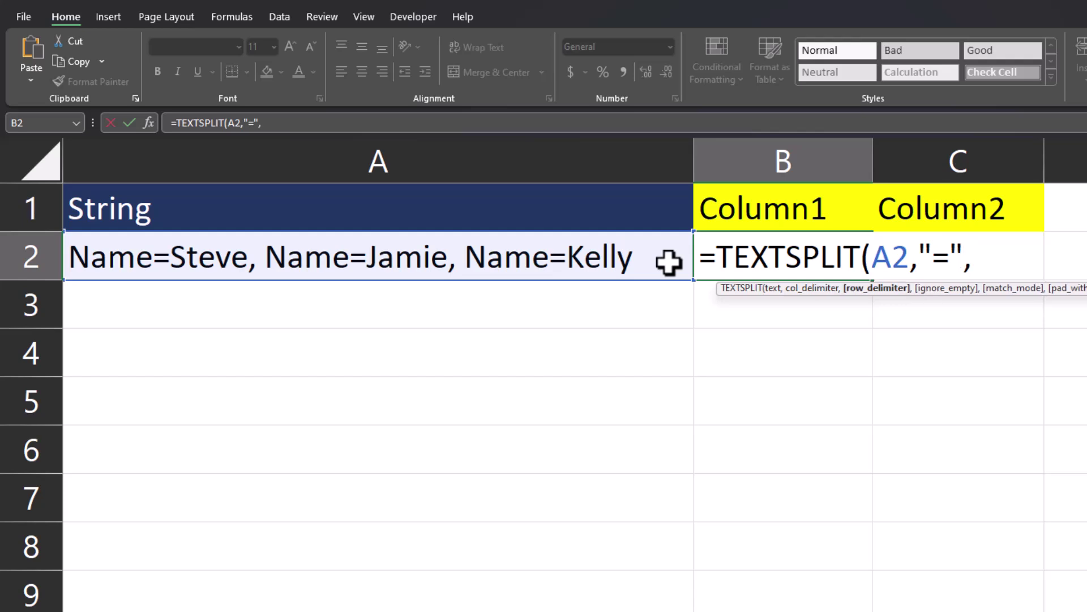
{"action": "type", "text": "\", \")"}
{"action": "key", "text": "Return"}
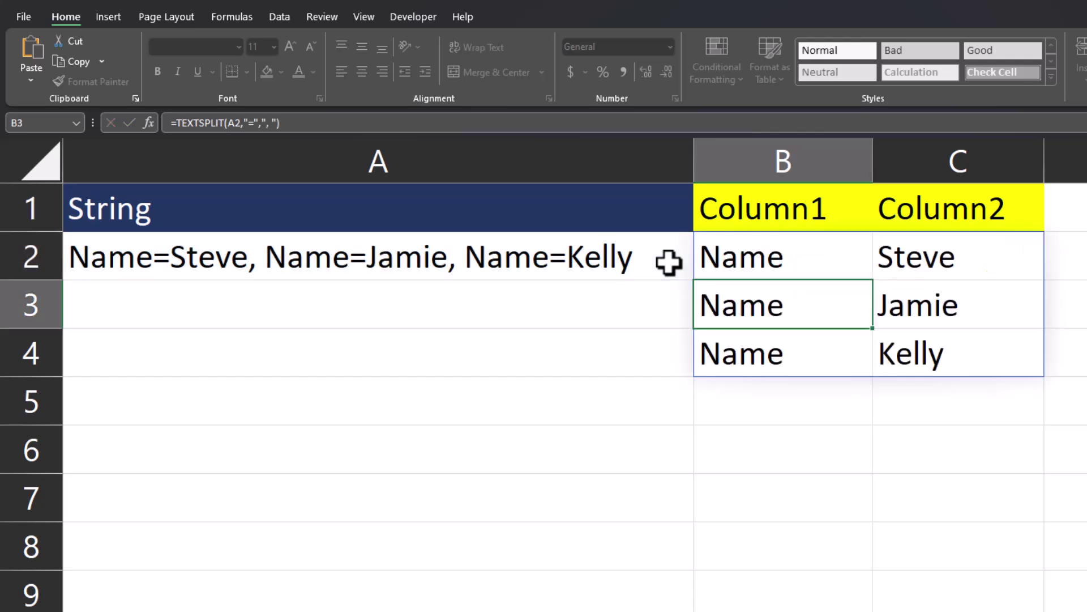
{"action": "left_click", "coordinate": [669, 262]}
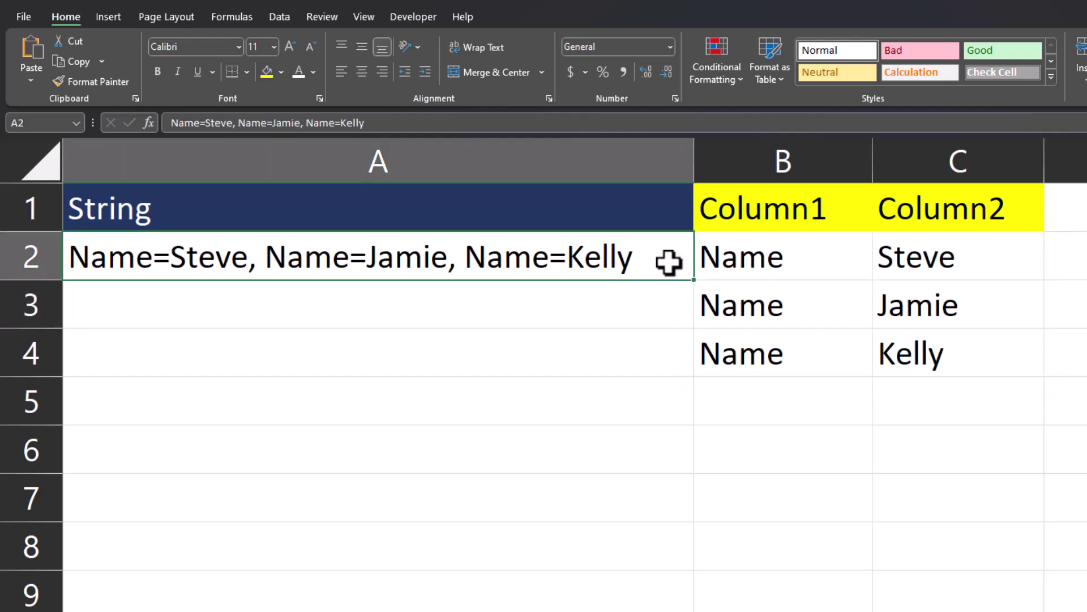